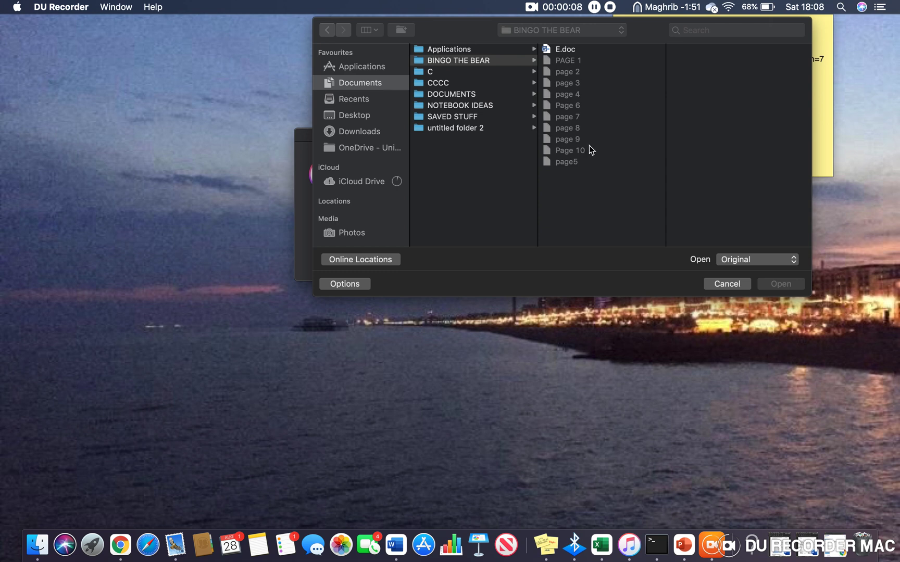
# Activate Word's Open dialog listing the greyed-out page files in BINGO THE BEAR.
pyautogui.click(569, 89)
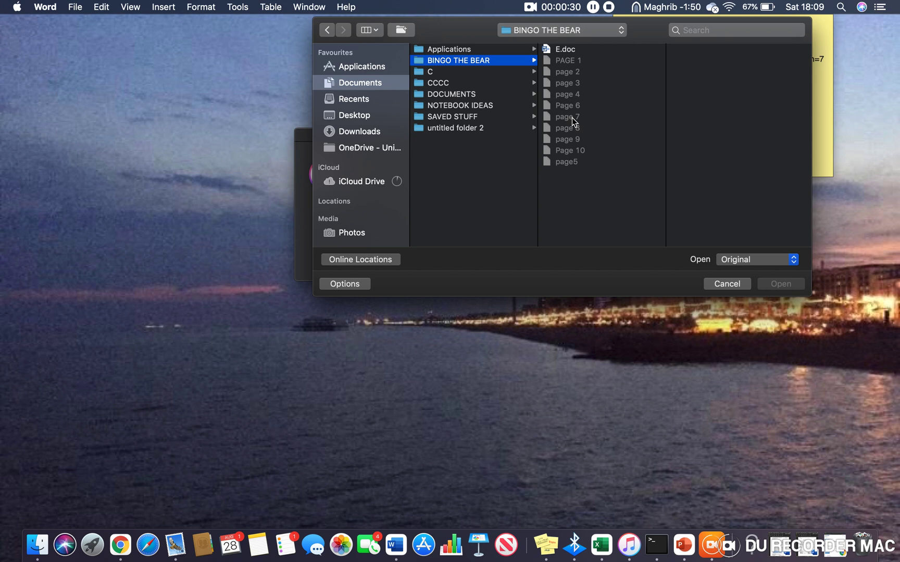
# Show Get Info for the BINGO THE BEAR folder (738 KB, 12 items).
pyautogui.press('super+i')
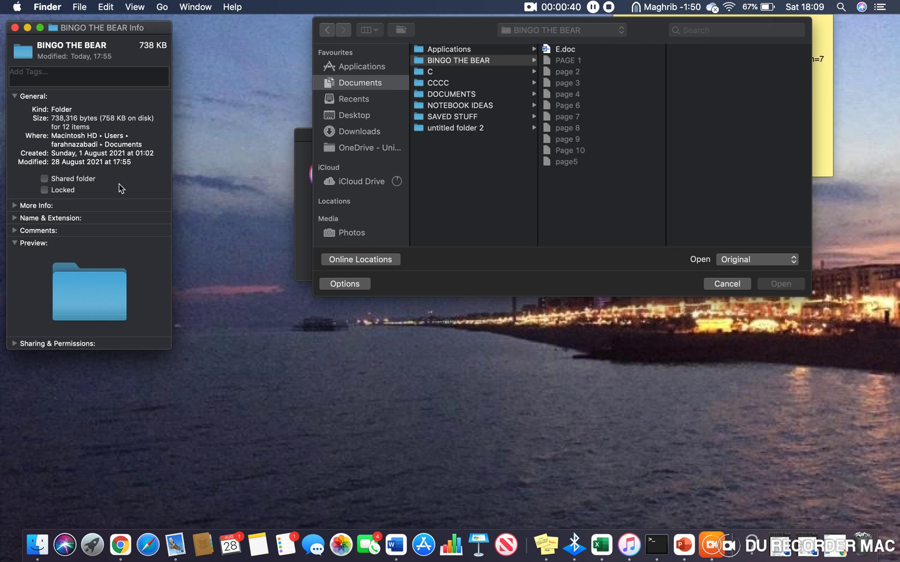
# Open BINGO THE BEAR in its own window and browse Page 10, page 8, page 4 and Page 6.
pyautogui.doubleClick(108, 284)
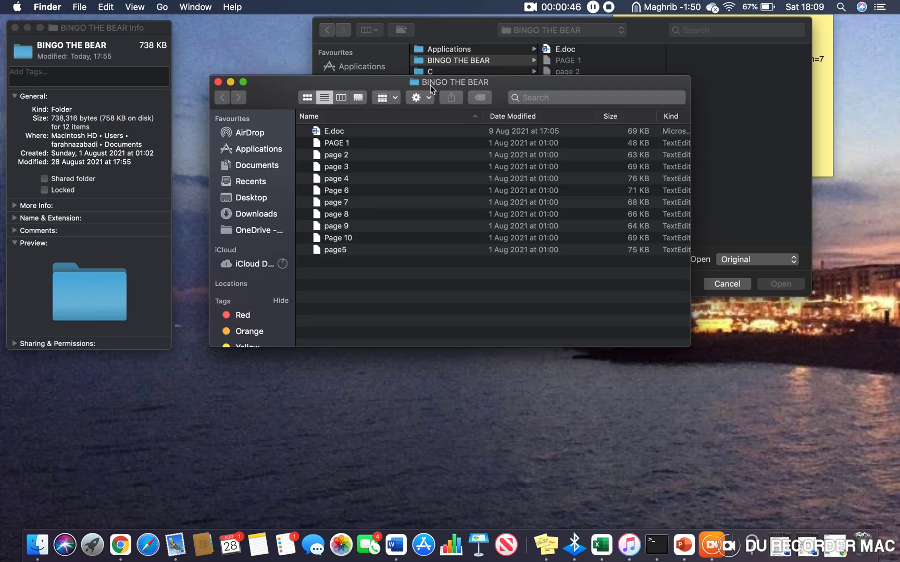
pyautogui.click(345, 238)
pyautogui.click(344, 214)
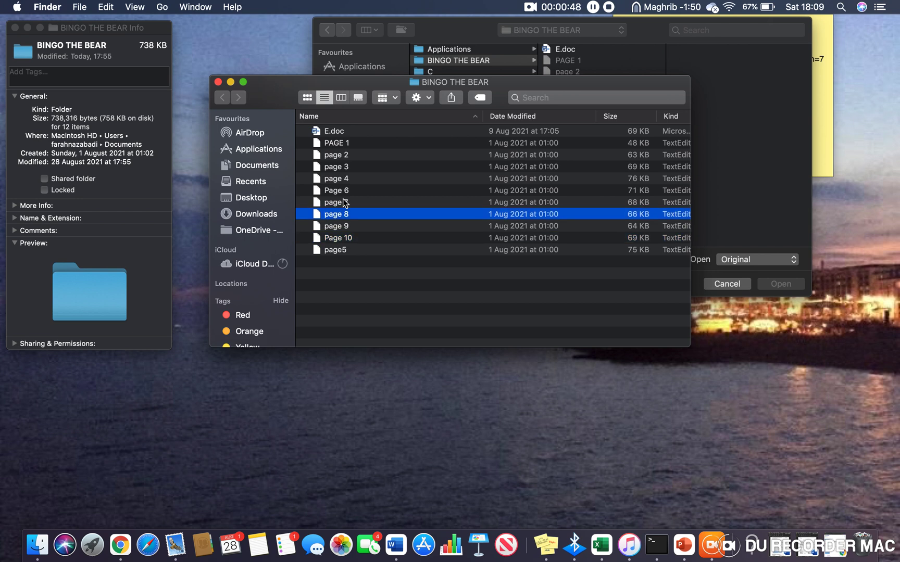
pyautogui.click(343, 179)
pyautogui.click(352, 238)
pyautogui.click(351, 191)
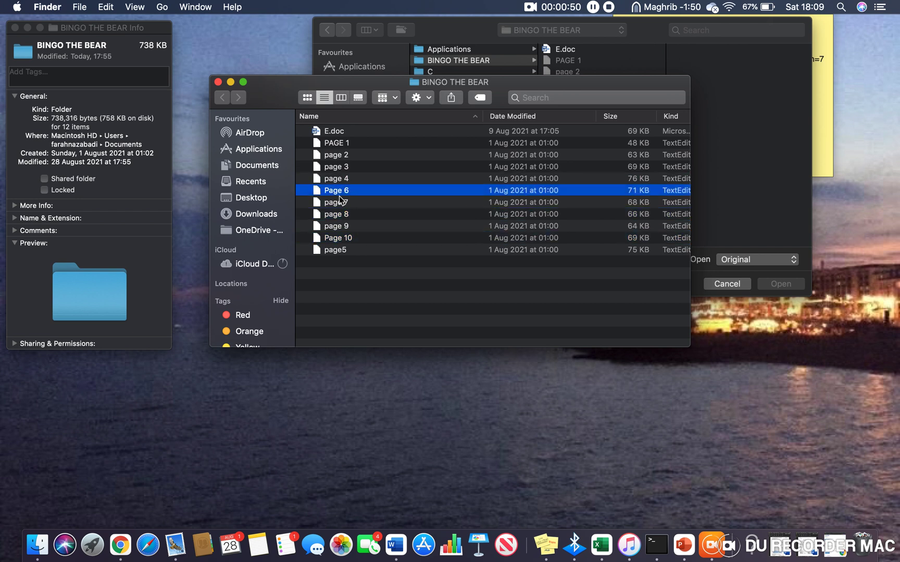
# View the Page 6 and page 4 drawings in Preview, closing each afterward.
pyautogui.doubleClick(337, 193)
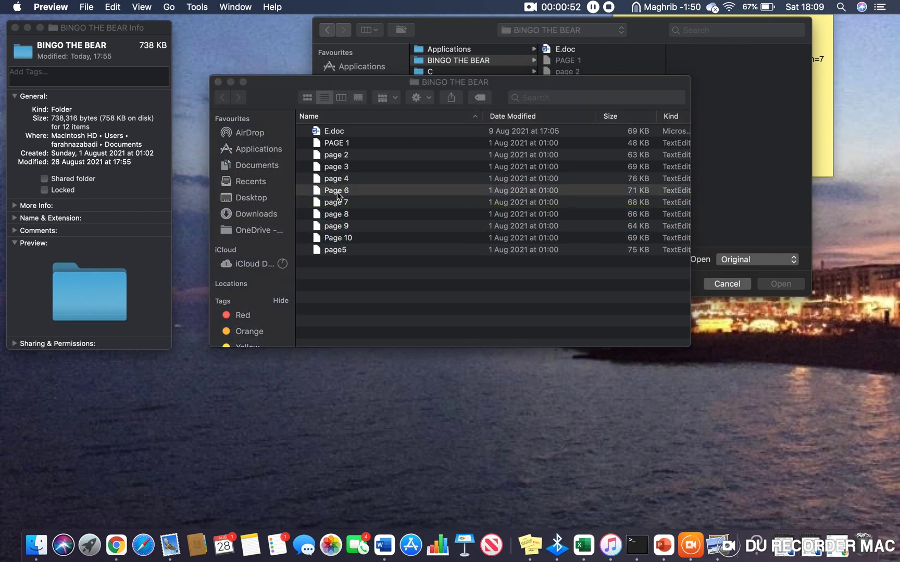
pyautogui.click(10, 29)
pyautogui.doubleClick(345, 178)
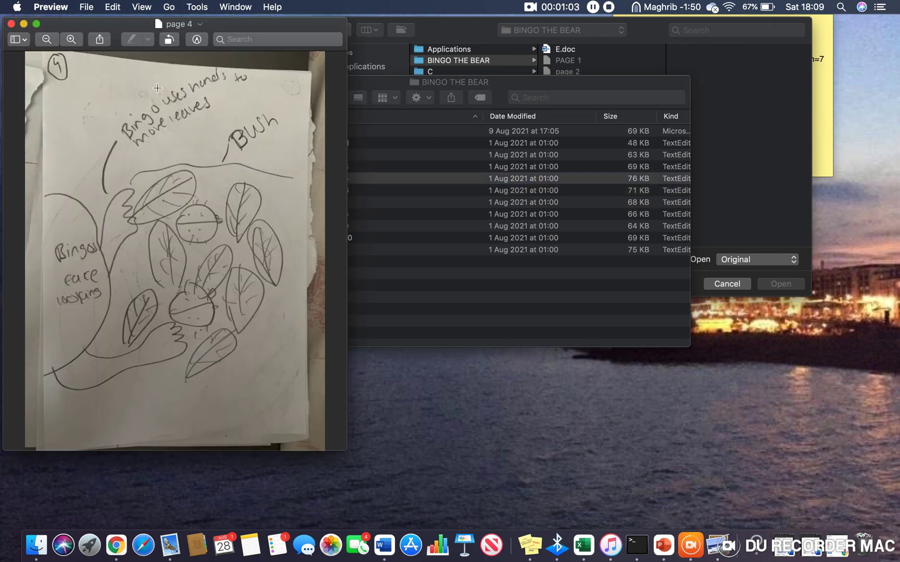
pyautogui.click(12, 25)
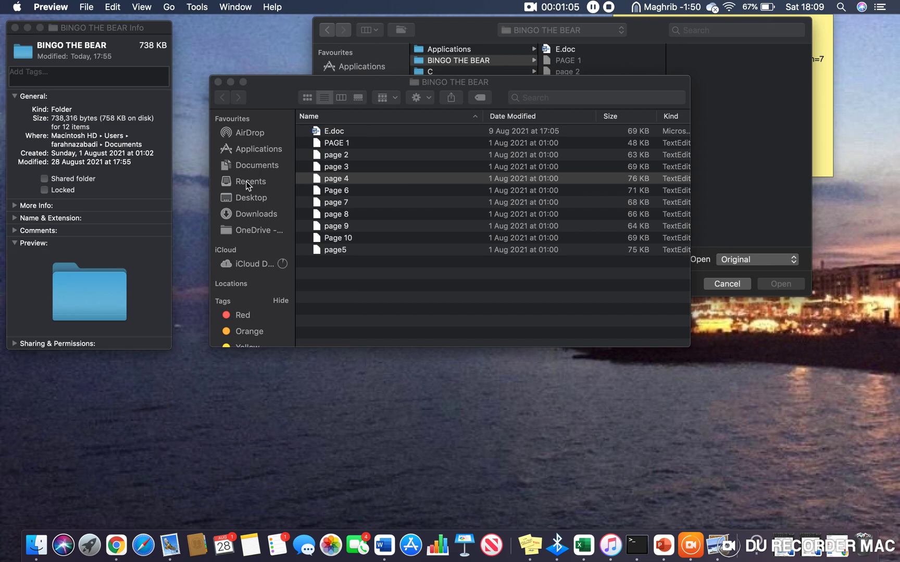